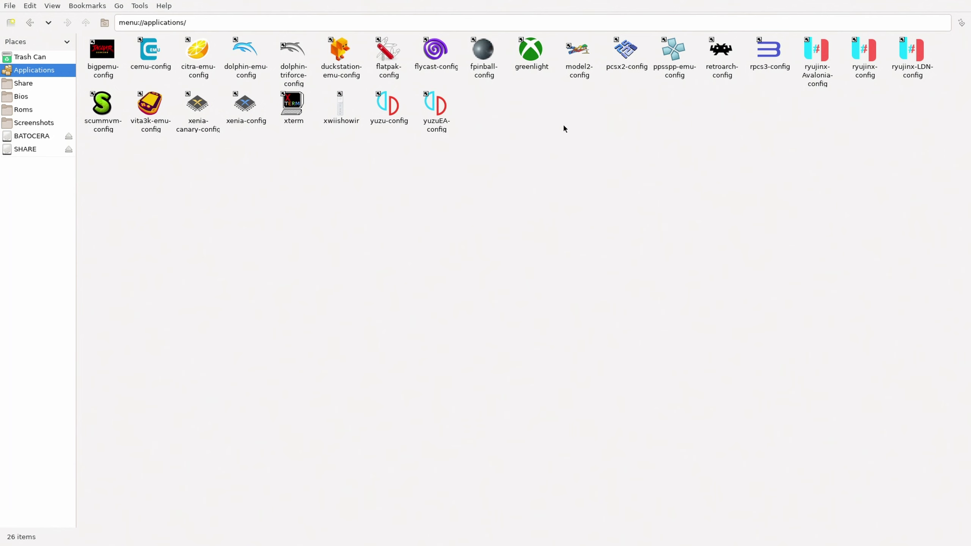
- Open the flatpak-config application and search the Flatpak catalogue for lutris
{"action": "left_click", "coordinate": [391, 54]}
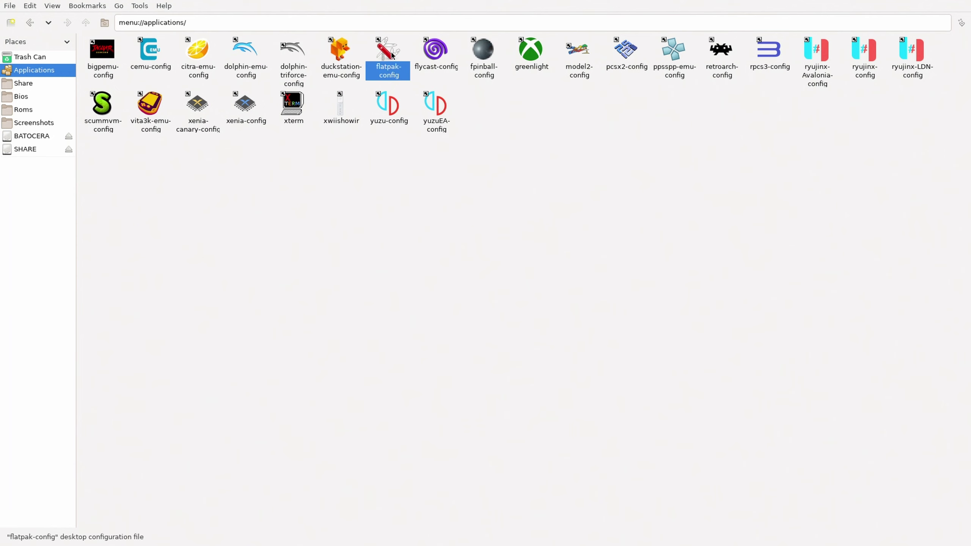
{"action": "double_click", "coordinate": [391, 54]}
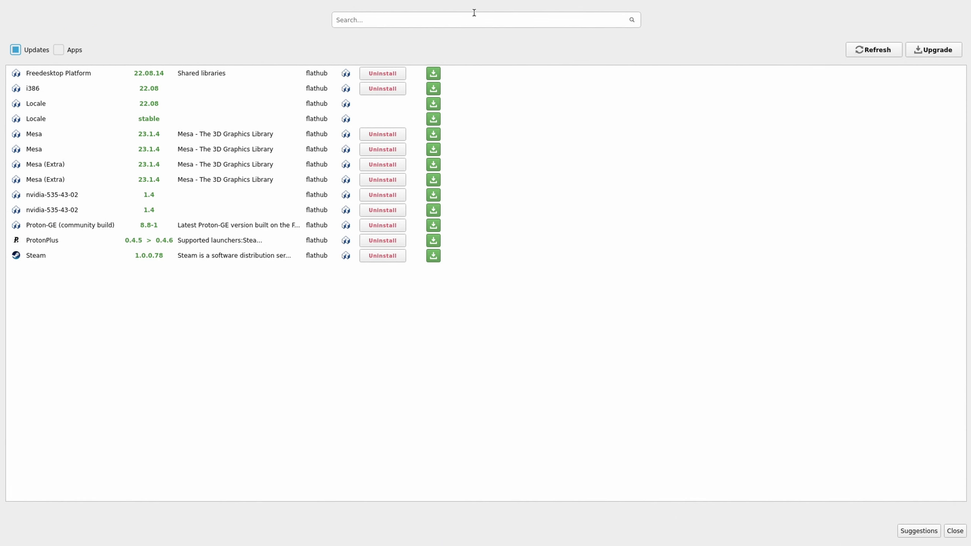
{"action": "left_click", "coordinate": [475, 20]}
{"action": "type", "text": "lutris"}
{"action": "key", "text": "Return"}
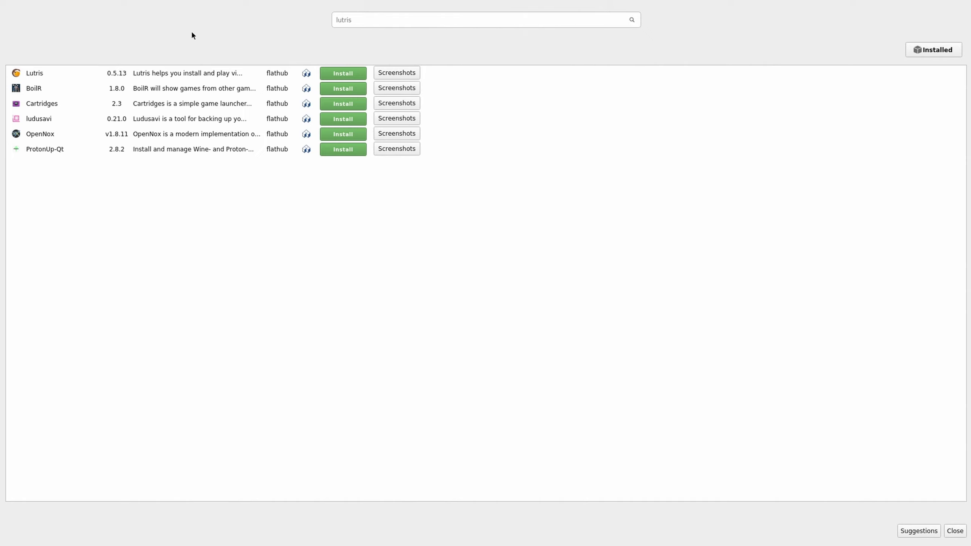
- Install Lutris from flathub, then close the package manager and the file manager
{"action": "left_click", "coordinate": [349, 74]}
{"action": "left_click", "coordinate": [889, 407]}
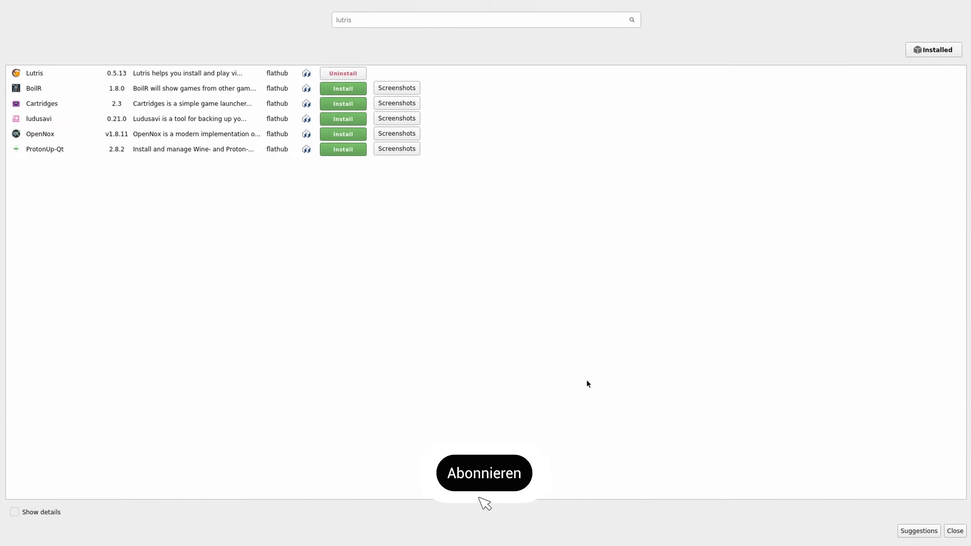
{"action": "left_click", "coordinate": [955, 531]}
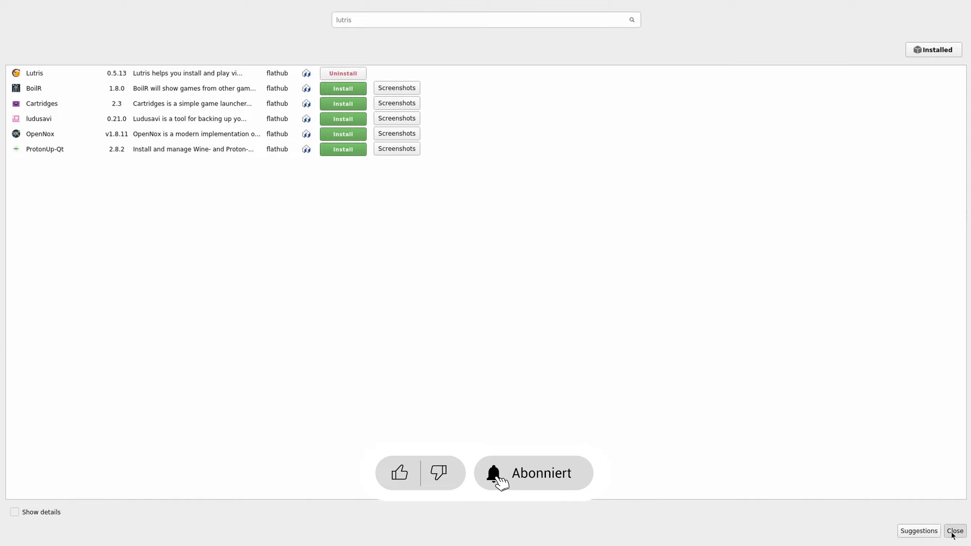
{"action": "left_click", "coordinate": [9, 5]}
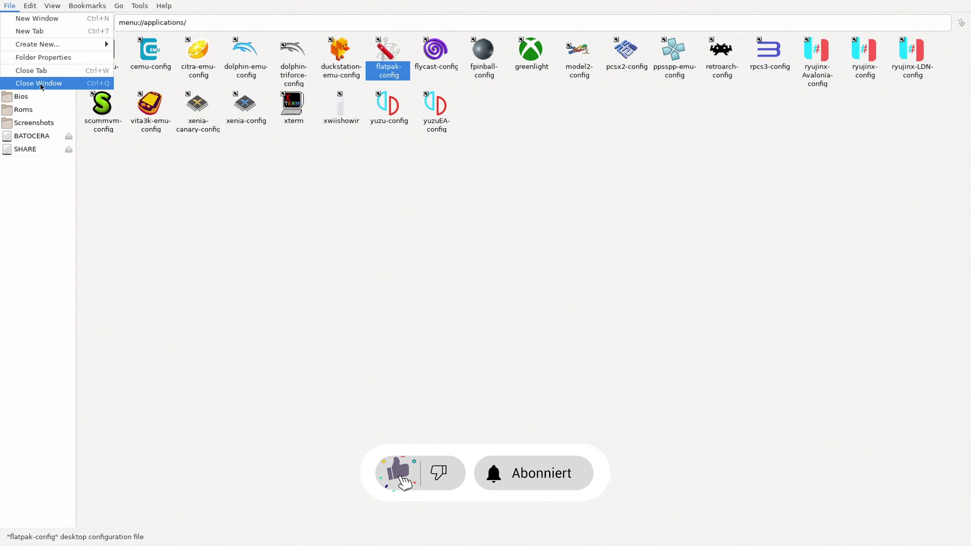
{"action": "left_click", "coordinate": [23, 84]}
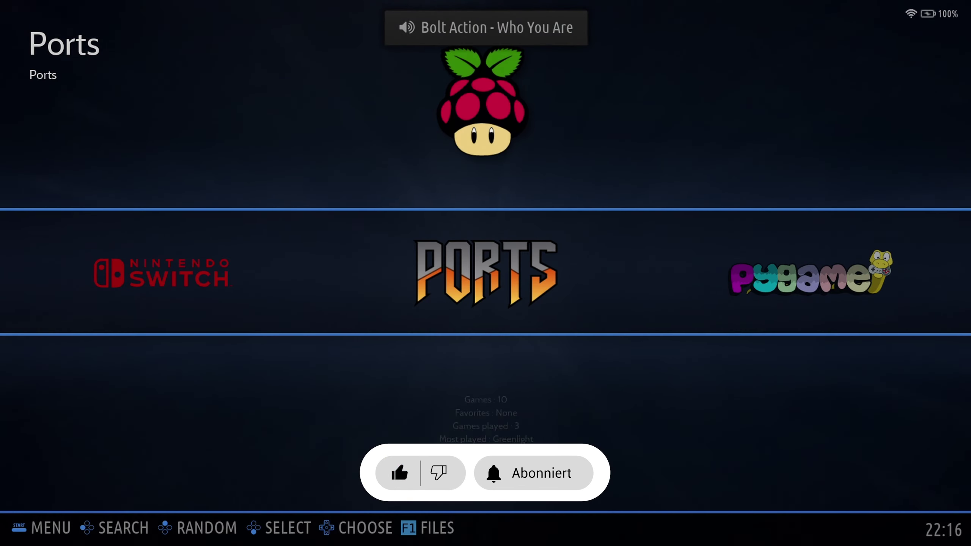
- Restart the system through the quit options
{"action": "key", "text": "Return"}
{"action": "key", "text": "Up"}
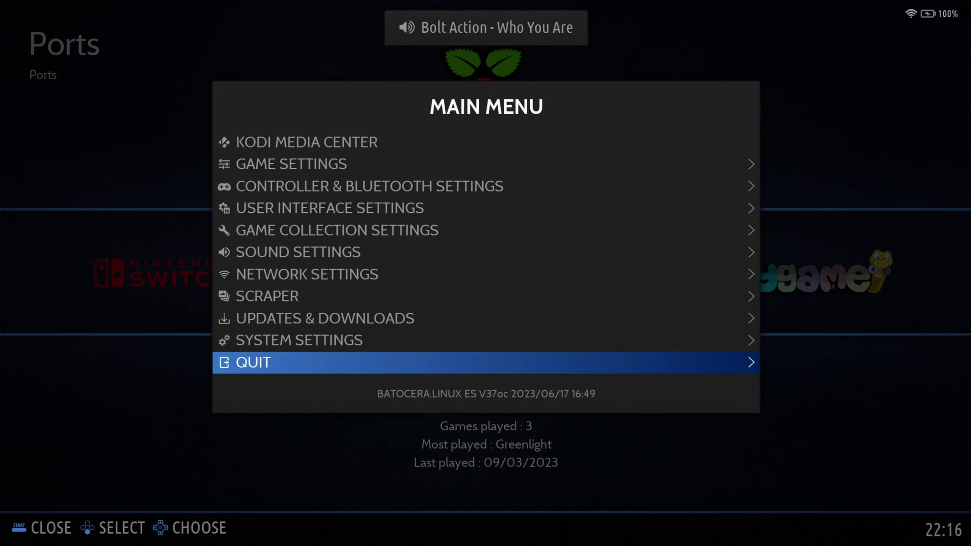
{"action": "key", "text": "Return"}
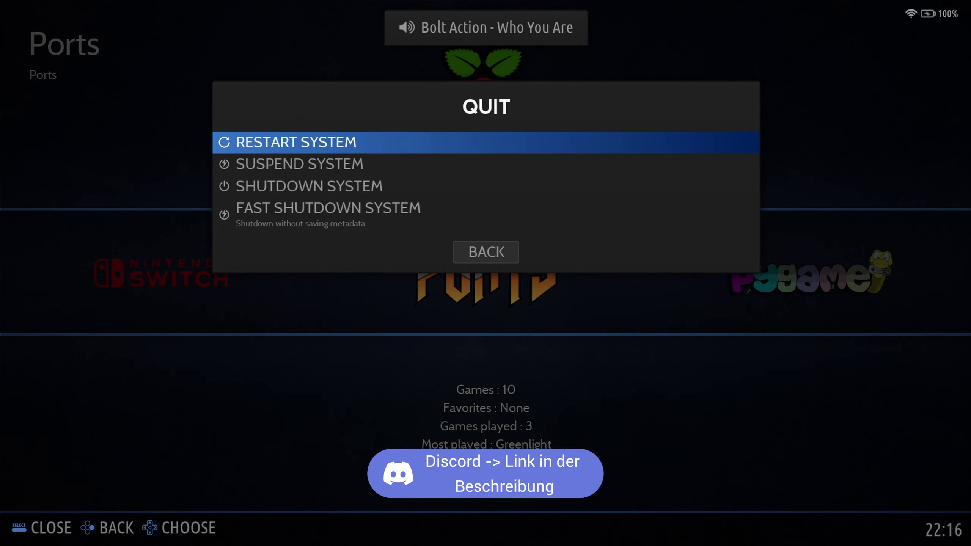
{"action": "key", "text": "Return"}
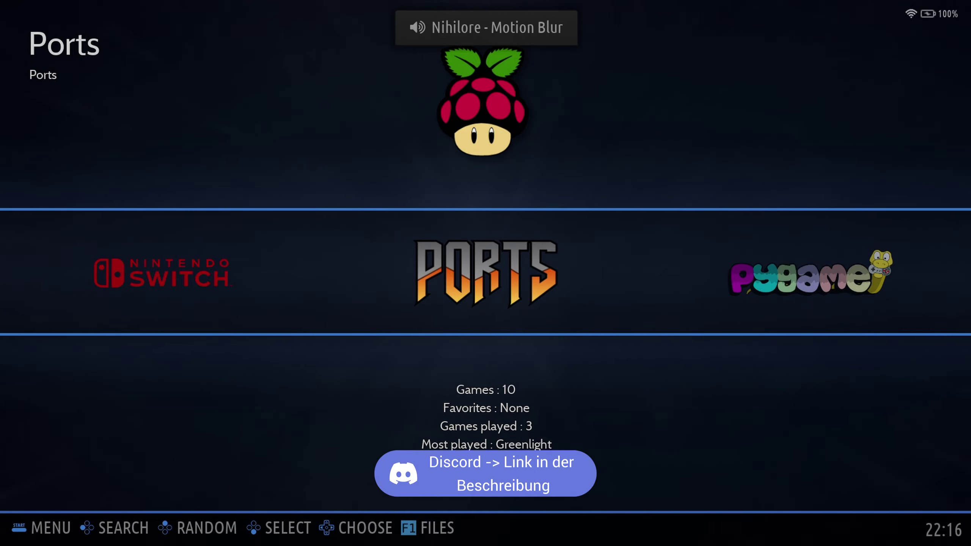
- Look through the Ports collection for a Lutris entry and return to the system carousel
{"action": "key", "text": "Return"}
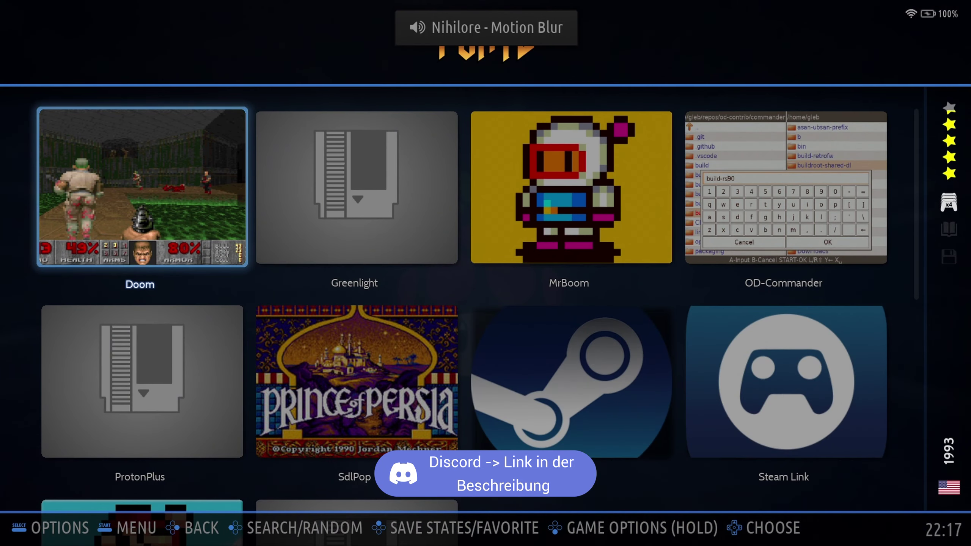
{"action": "key", "text": "Down"}
{"action": "key", "text": "Right"}
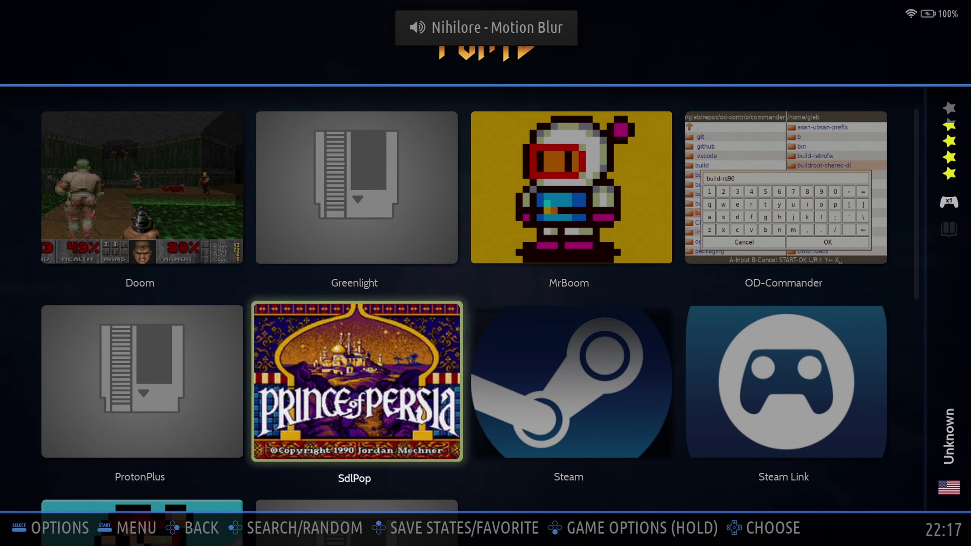
{"action": "key", "text": "Down"}
{"action": "key", "text": "Up"}
{"action": "key", "text": "Up"}
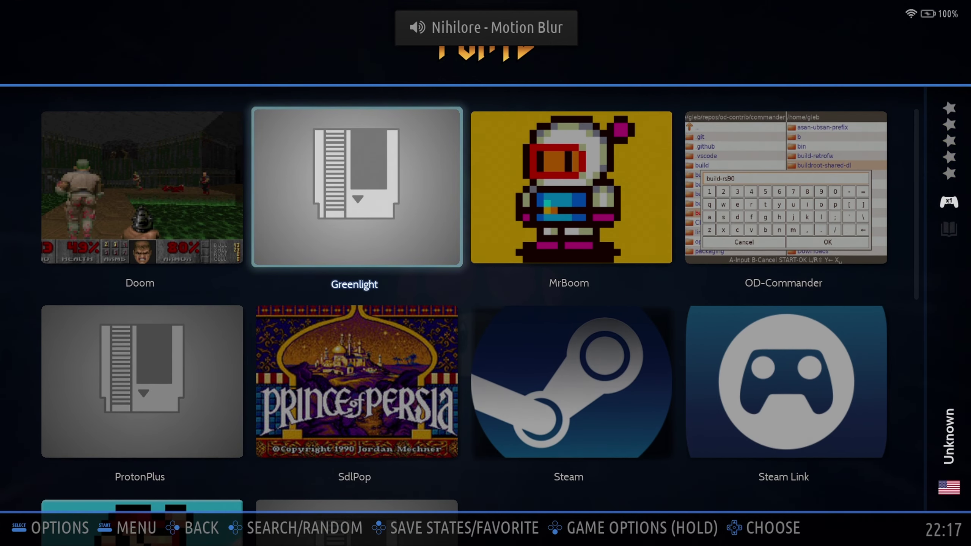
{"action": "key", "text": "BackSpace"}
- Update the gamelists from the game settings and confirm the update
{"action": "key", "text": "Escape"}
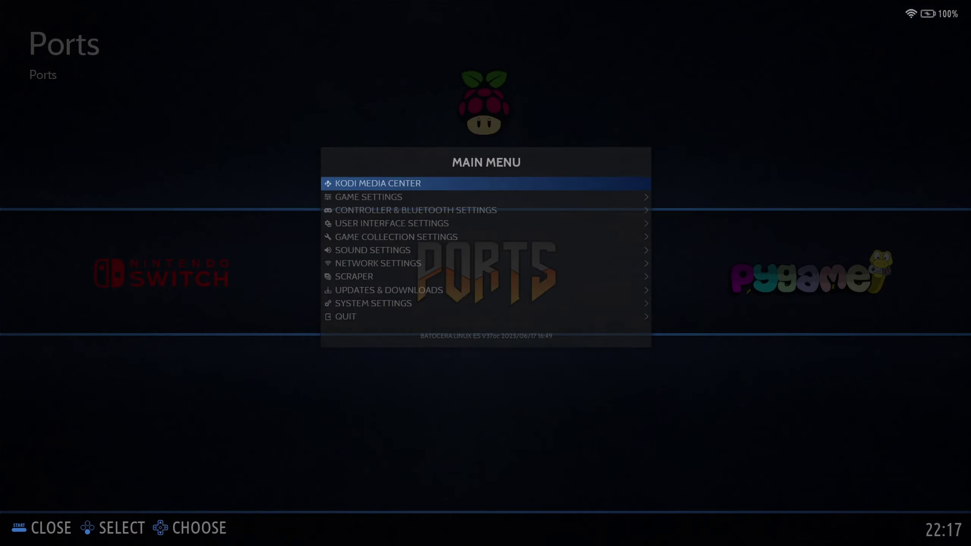
{"action": "key", "text": "Down"}
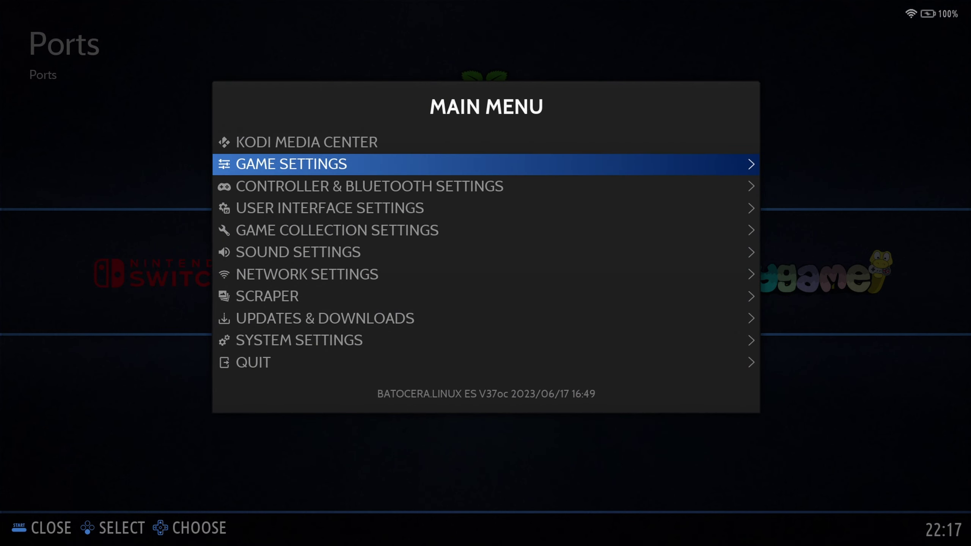
{"action": "key", "text": "Return"}
{"action": "key", "text": "Return"}
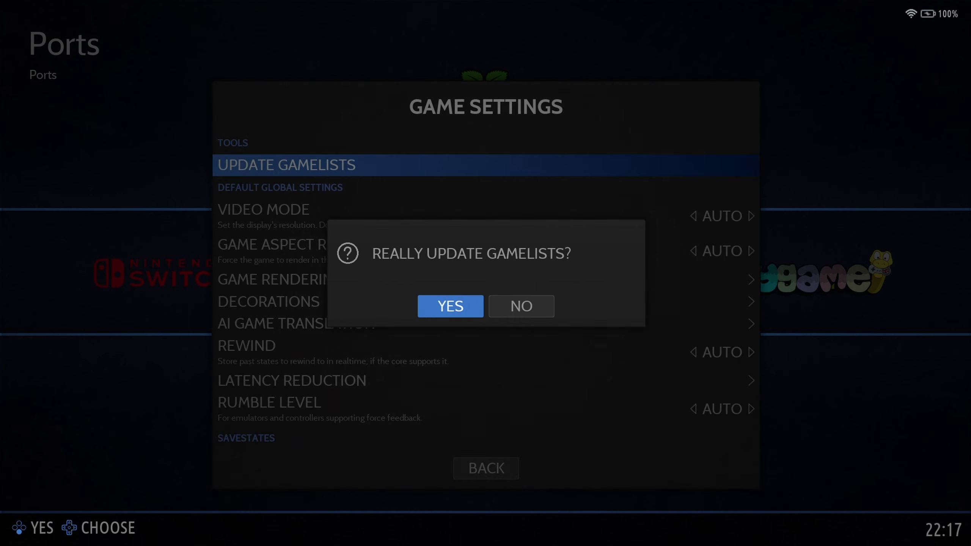
{"action": "key", "text": "Return"}
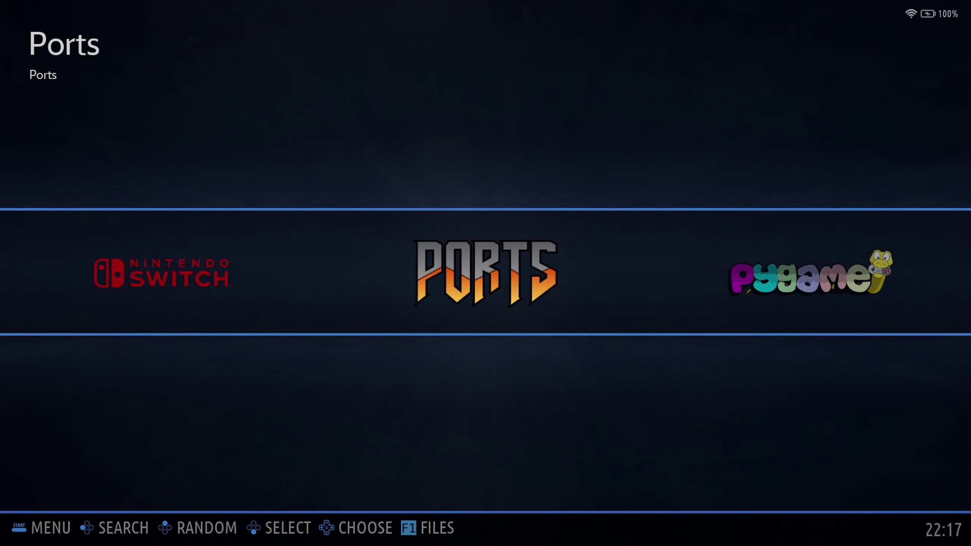
- Launch Lutris from the Ports collection, let it load, close it and return to the system carousel
{"action": "key", "text": "Return"}
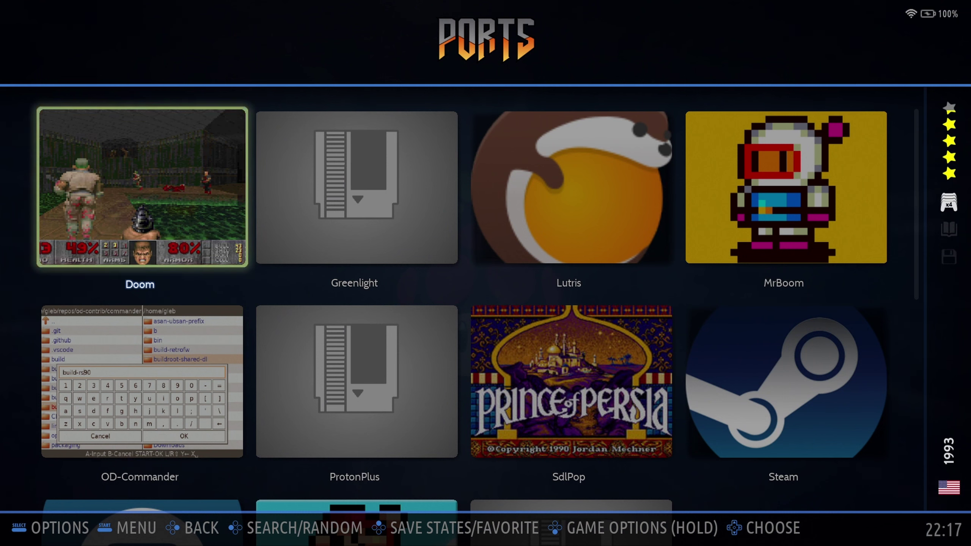
{"action": "key", "text": "Right"}
{"action": "key", "text": "Right"}
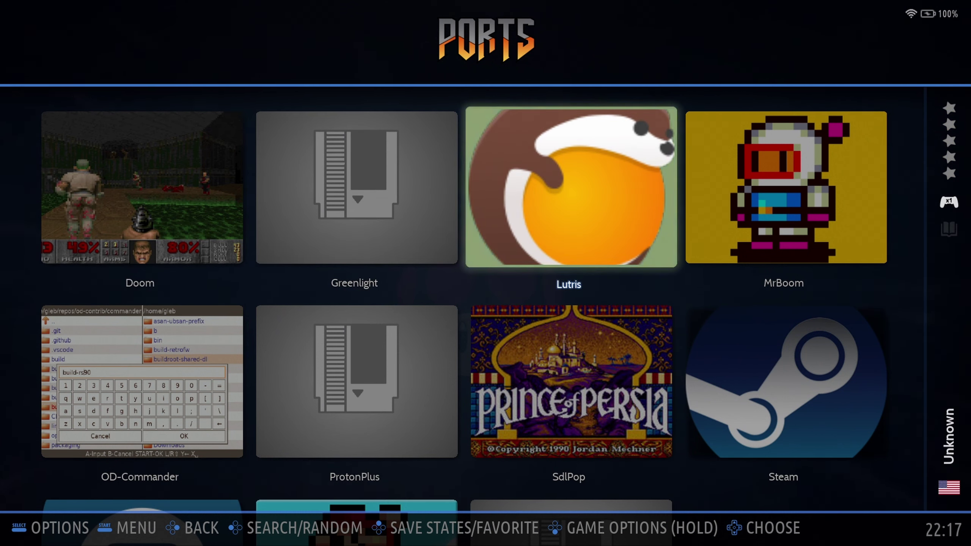
{"action": "key", "text": "Return"}
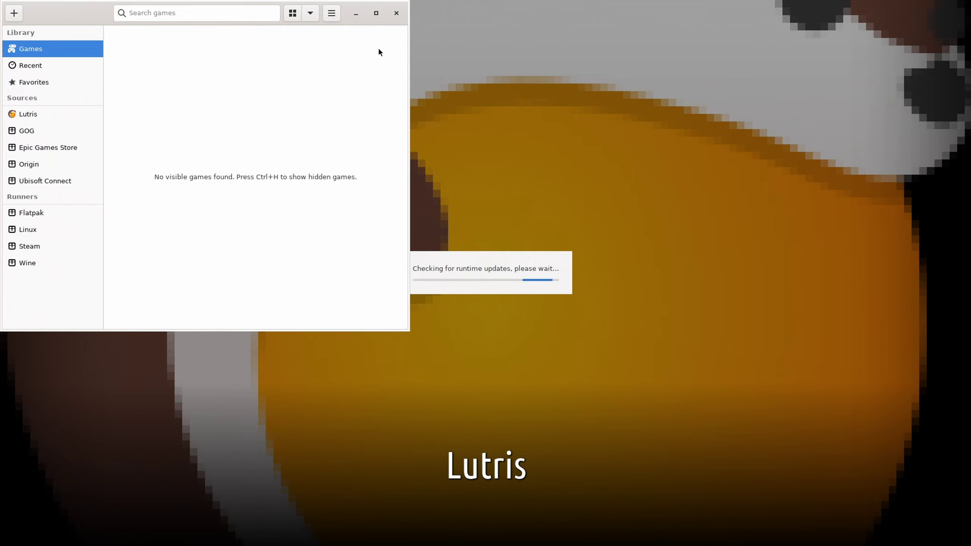
{"action": "left_click", "coordinate": [396, 13]}
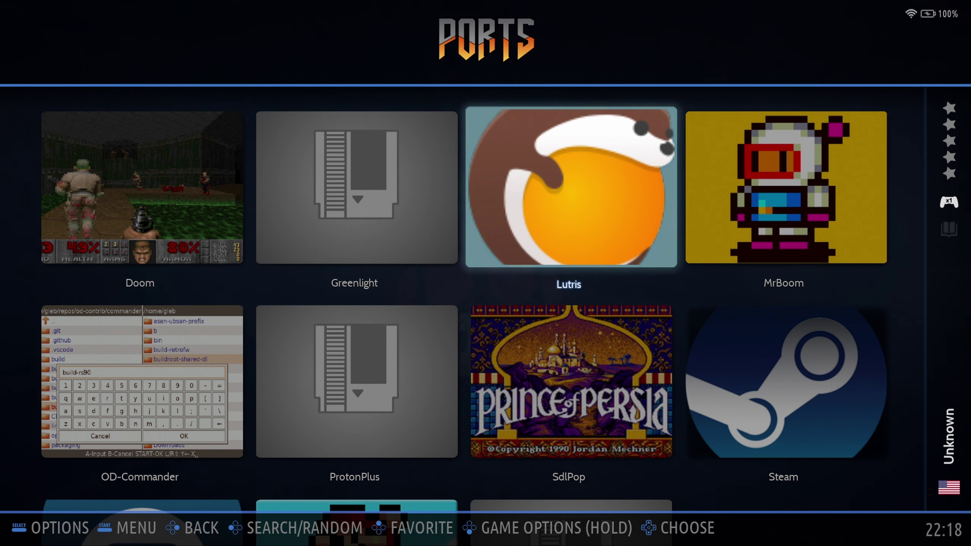
{"action": "key", "text": "Escape"}
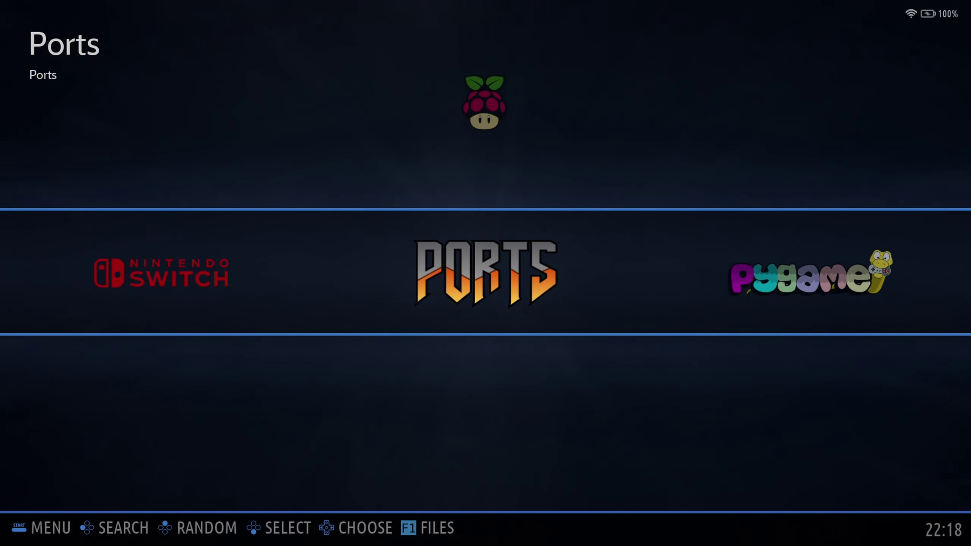
- Open the xinitrc script in /etc/X11/xinit as text from the file manager
{"action": "key", "text": "F1"}
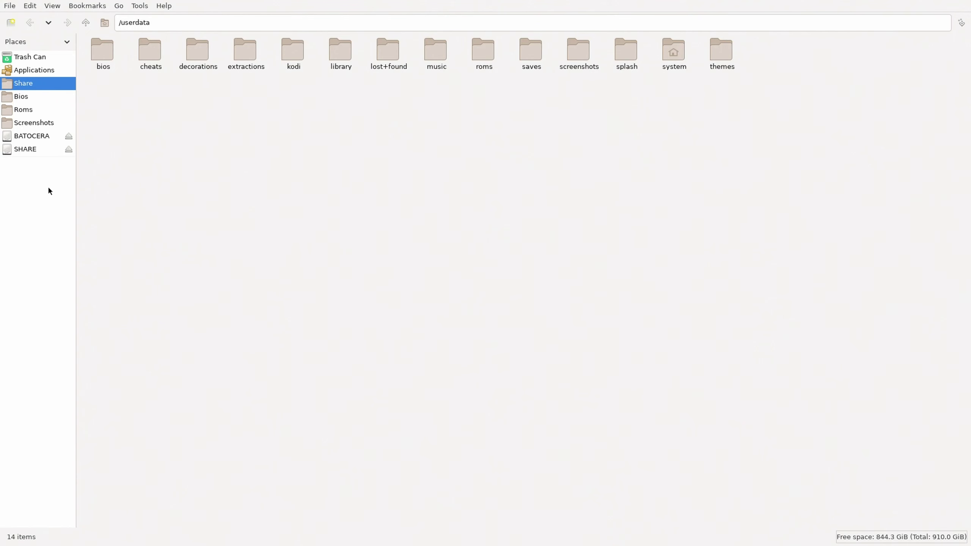
{"action": "left_click", "coordinate": [88, 23]}
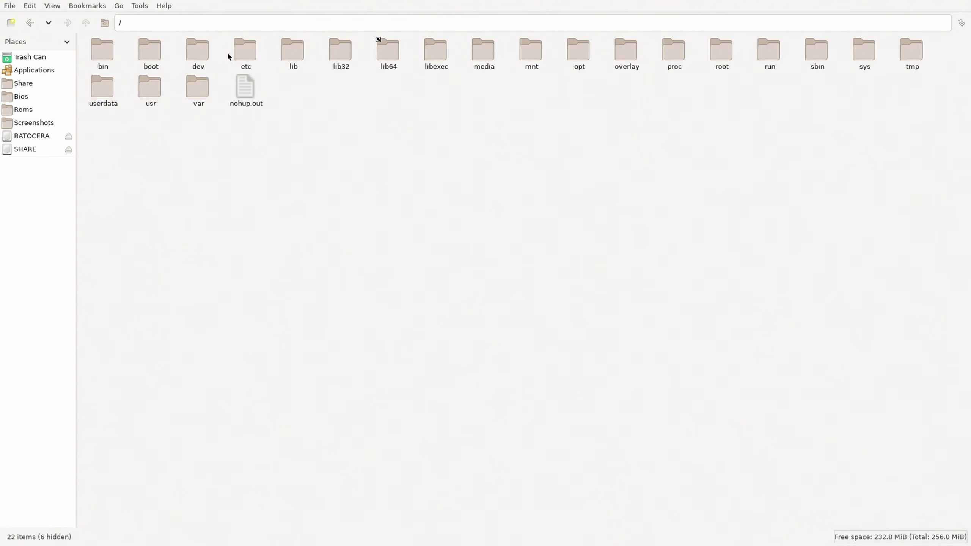
{"action": "double_click", "coordinate": [242, 50]}
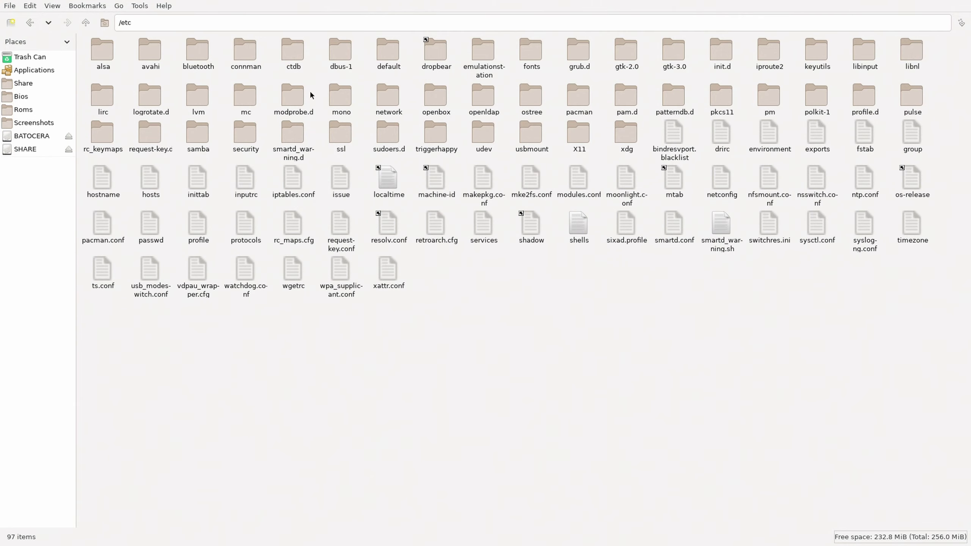
{"action": "double_click", "coordinate": [579, 134]}
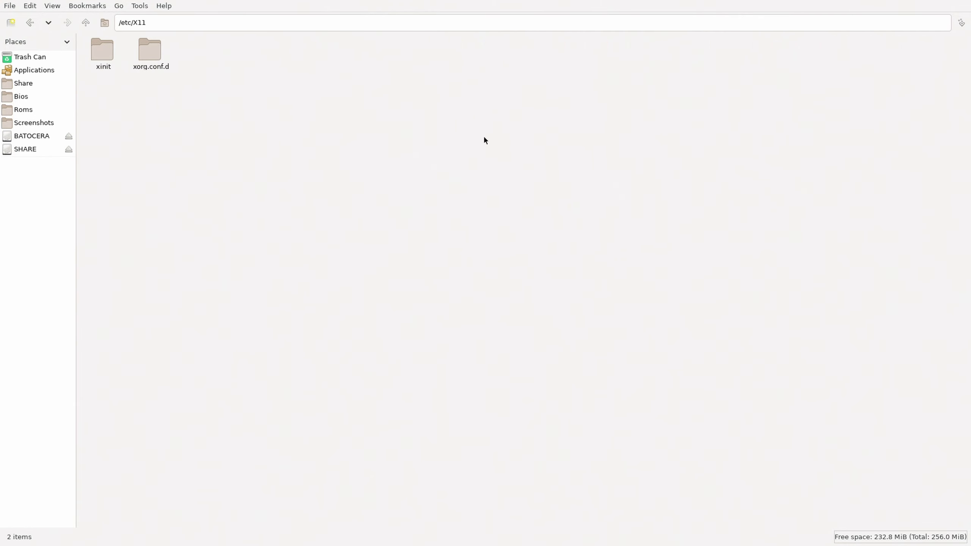
{"action": "double_click", "coordinate": [102, 49]}
{"action": "double_click", "coordinate": [104, 52]}
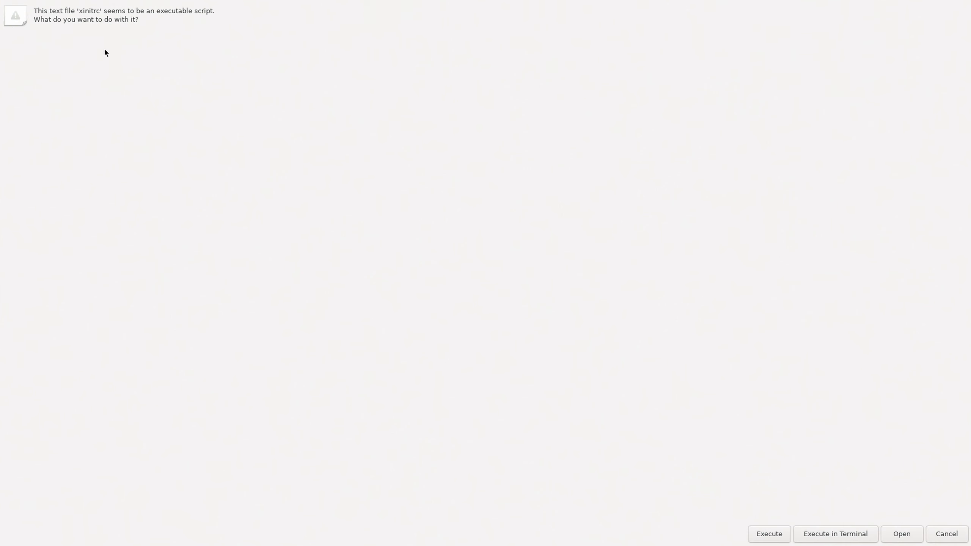
{"action": "left_click", "coordinate": [901, 534]}
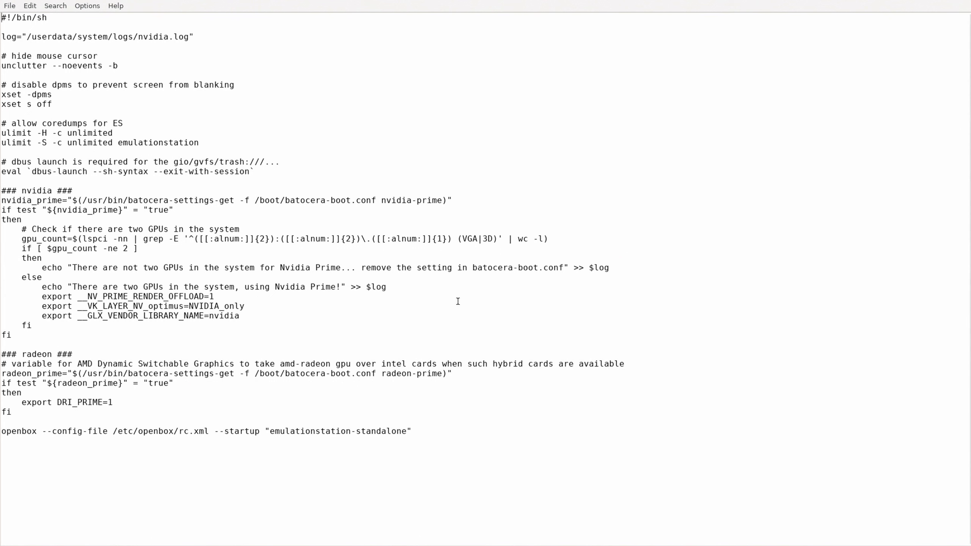
- Add the lines ulimit -H -n 524288 and ulimit -S -n 524288 below the coredump limits in xinitrc, then save and close the file
{"action": "left_click", "coordinate": [219, 143]}
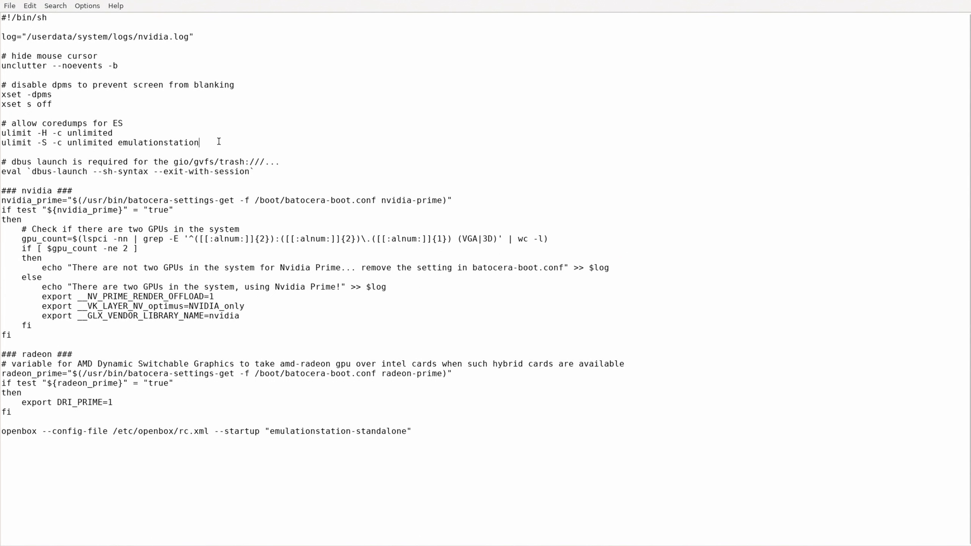
{"action": "key", "text": "Return"}
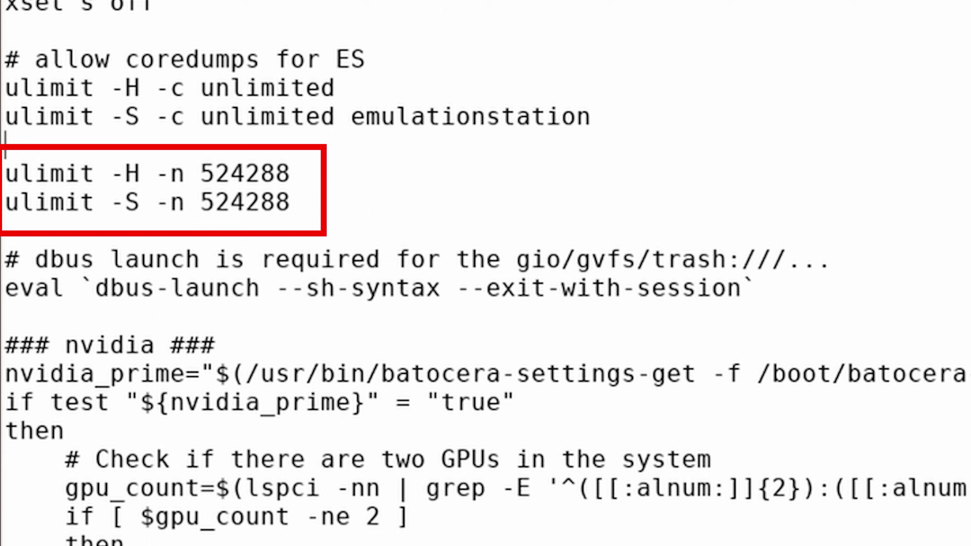
{"action": "left_click", "coordinate": [10, 5]}
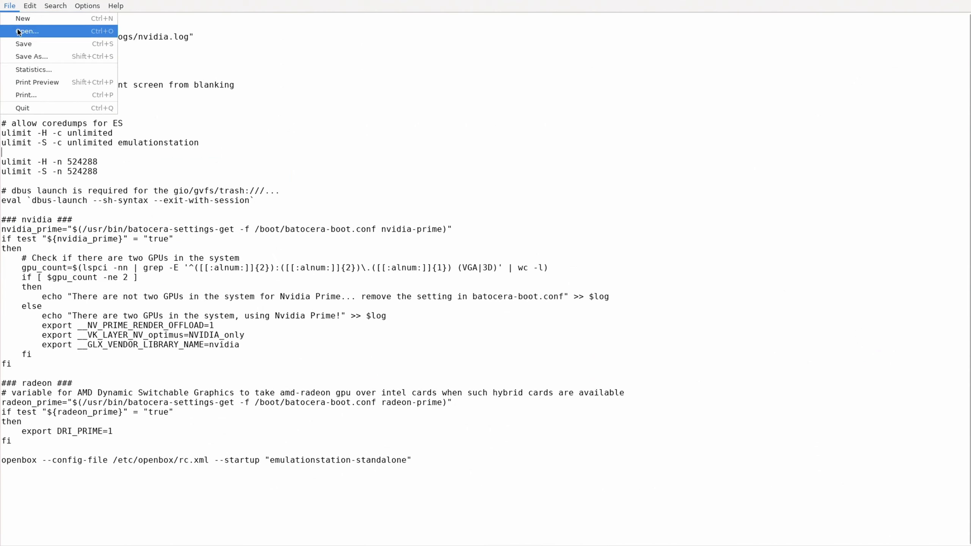
{"action": "left_click", "coordinate": [24, 42]}
{"action": "left_click", "coordinate": [10, 5]}
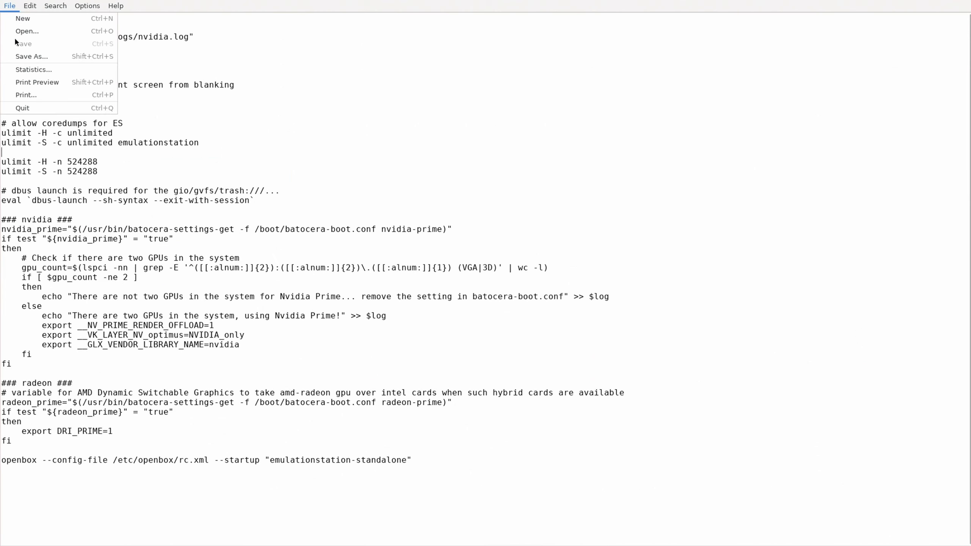
{"action": "left_click", "coordinate": [33, 108]}
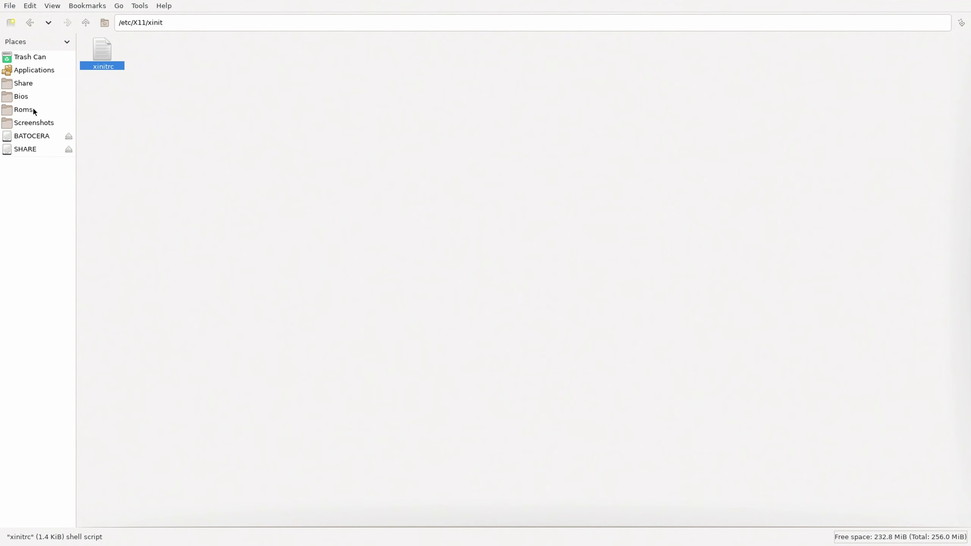
- Go back up from the xinit folder to the file system root
{"action": "left_click", "coordinate": [122, 127]}
{"action": "left_click", "coordinate": [85, 23]}
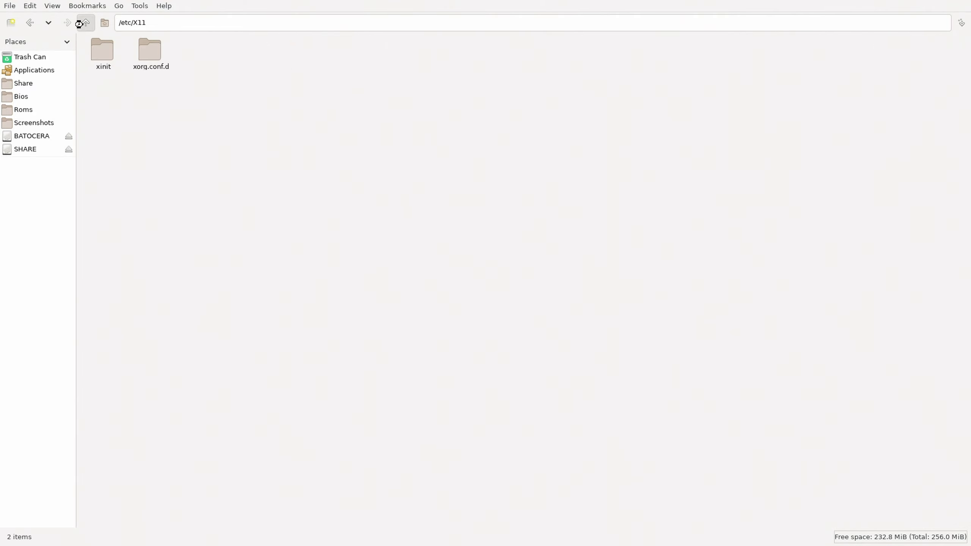
{"action": "left_click", "coordinate": [85, 24]}
{"action": "left_click", "coordinate": [84, 23]}
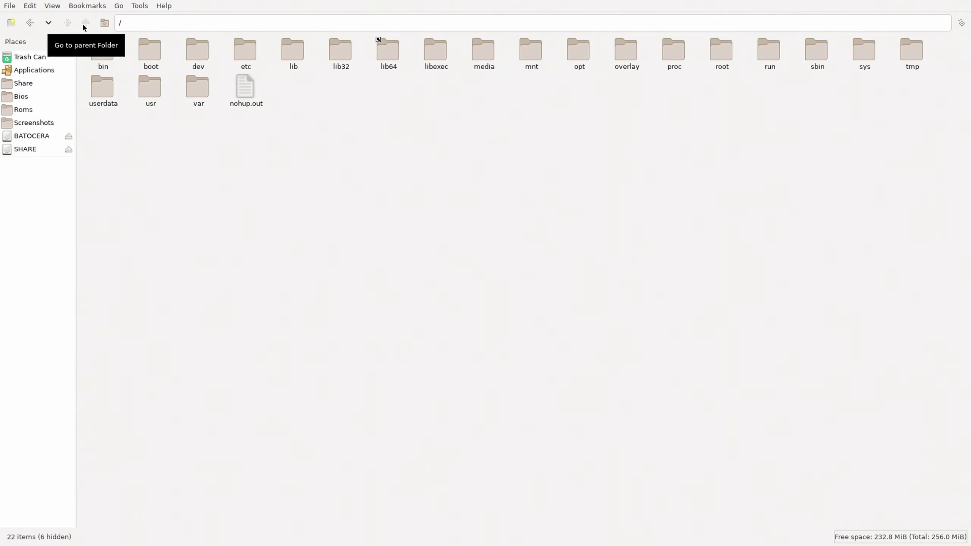
- Open xterm from the applications and run batocera-save-overlay to save the system changes
{"action": "left_click", "coordinate": [34, 70]}
{"action": "left_click", "coordinate": [300, 104]}
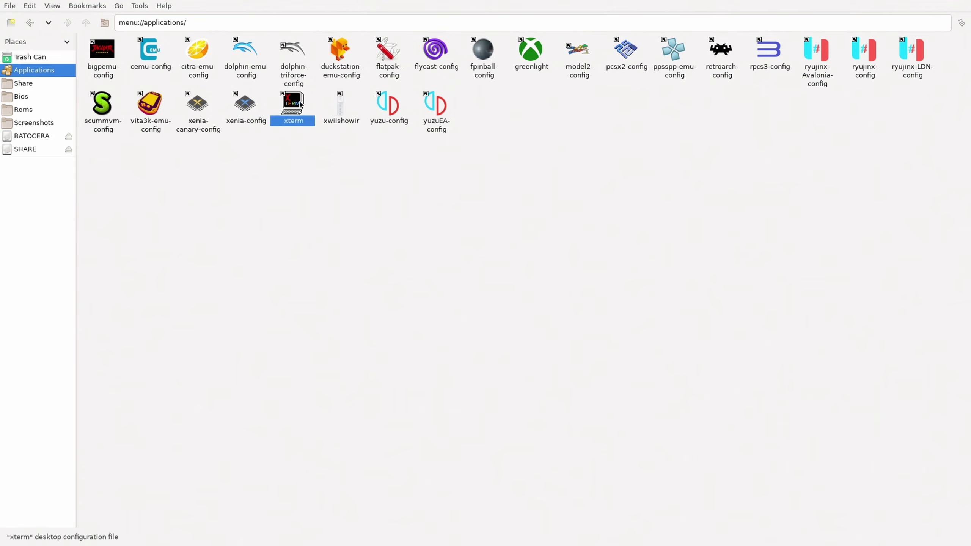
{"action": "double_click", "coordinate": [300, 104]}
{"action": "key", "text": "Up"}
{"action": "key", "text": "Up"}
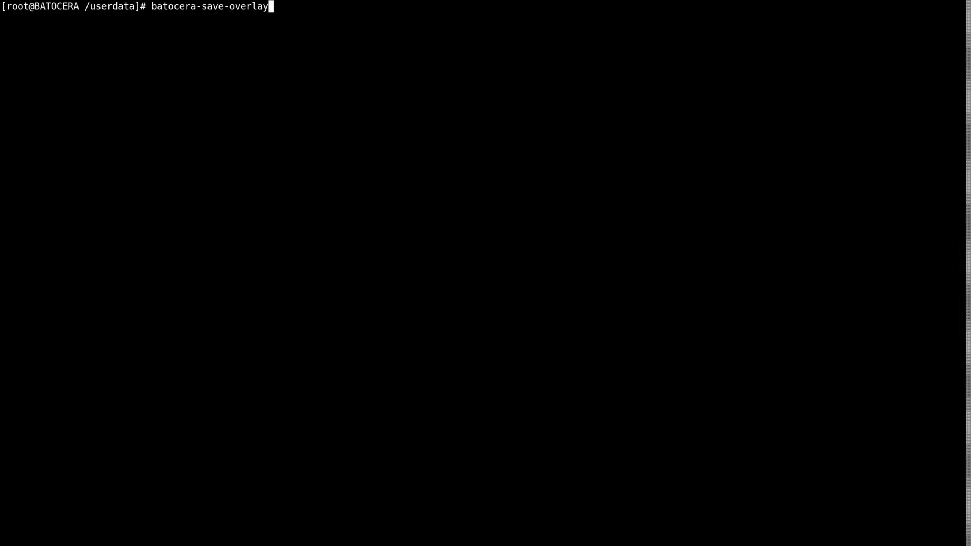
{"action": "key", "text": "Return"}
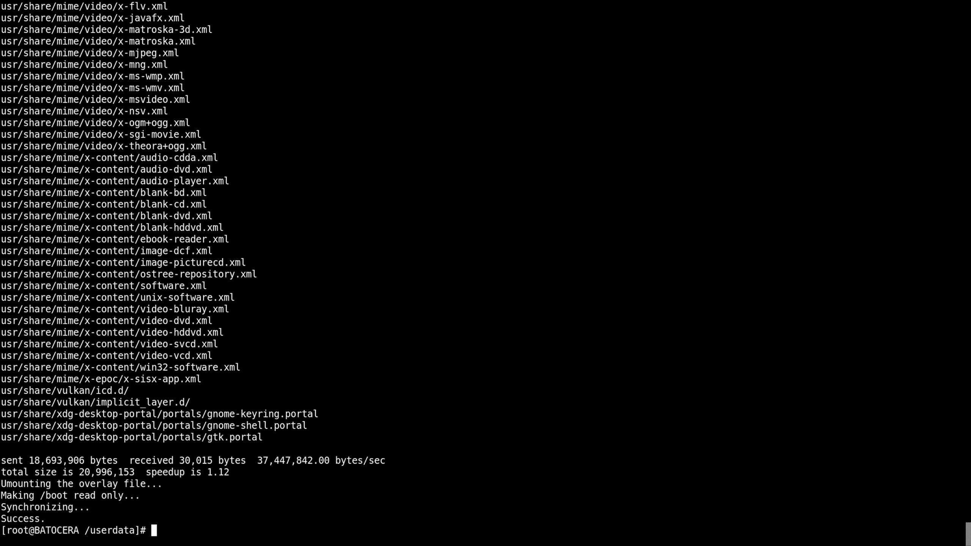
- Exit the terminal session and close the file manager window to return to the system carousel
{"action": "type", "text": "exit"}
{"action": "key", "text": "Return"}
{"action": "left_click", "coordinate": [10, 6]}
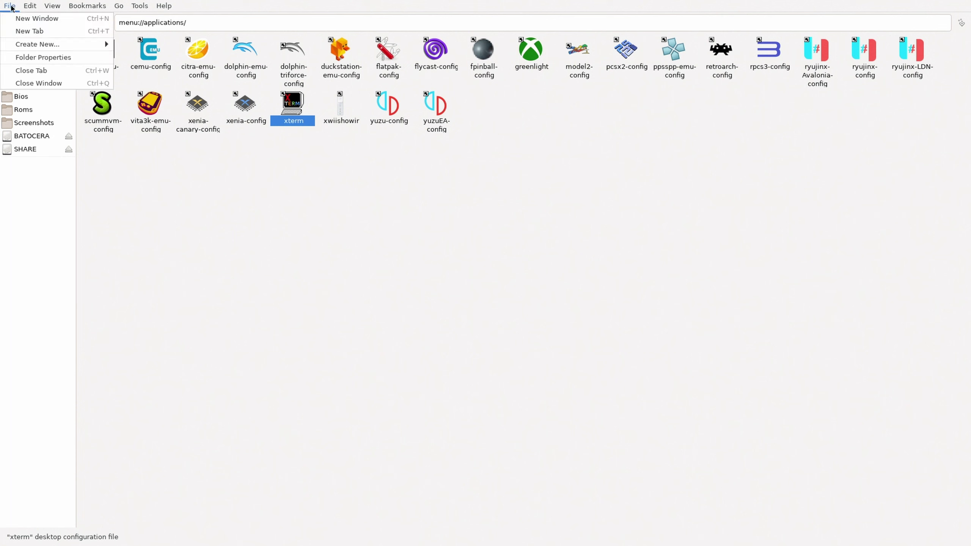
{"action": "left_click", "coordinate": [38, 83]}
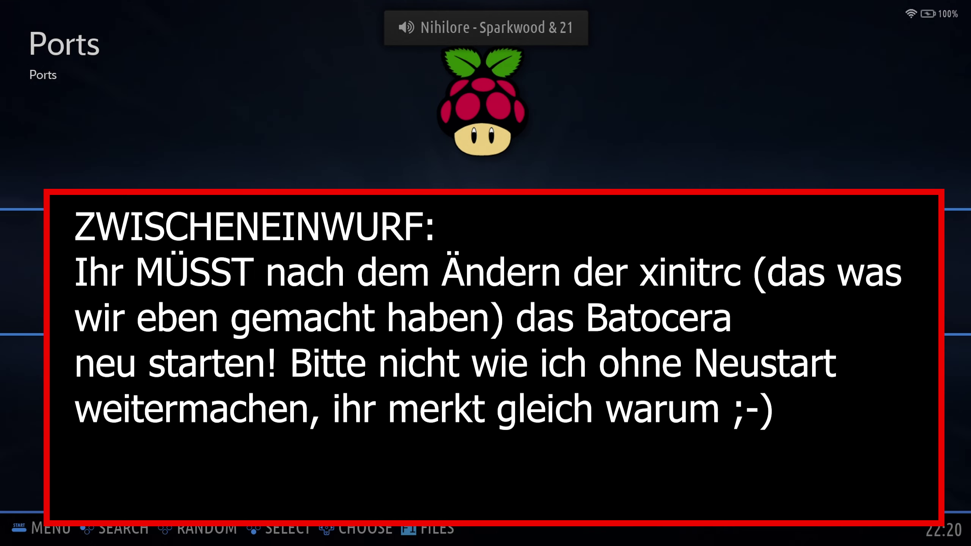
- Launch Lutris from the Ports collection and open the installer for its Epic Games Store source
{"action": "key", "text": "Return"}
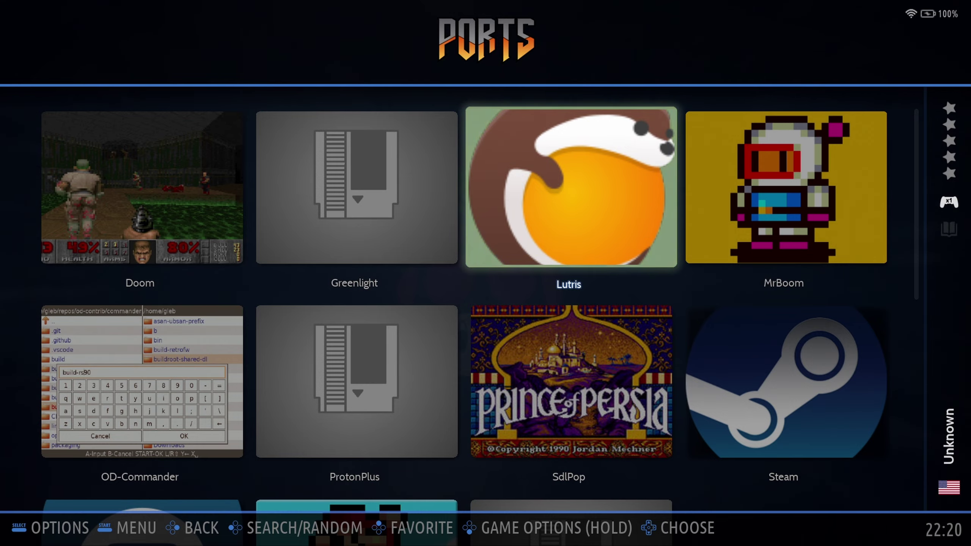
{"action": "key", "text": "Return"}
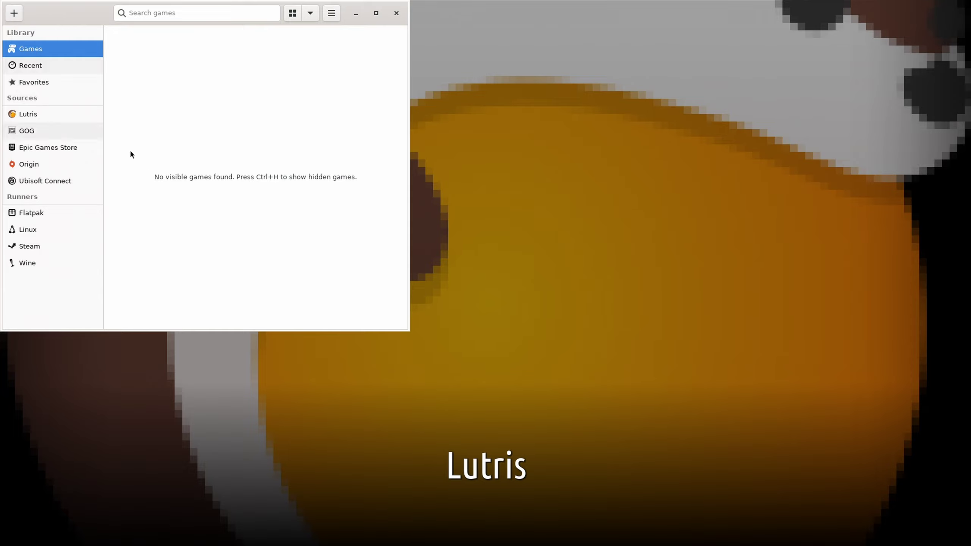
{"action": "left_click", "coordinate": [28, 152]}
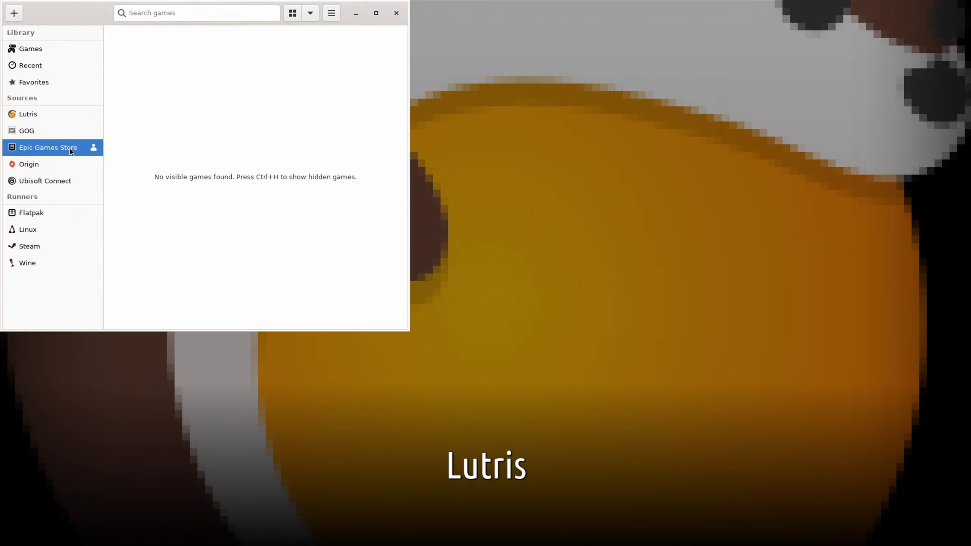
{"action": "left_click", "coordinate": [94, 147]}
{"action": "left_click", "coordinate": [175, 189]}
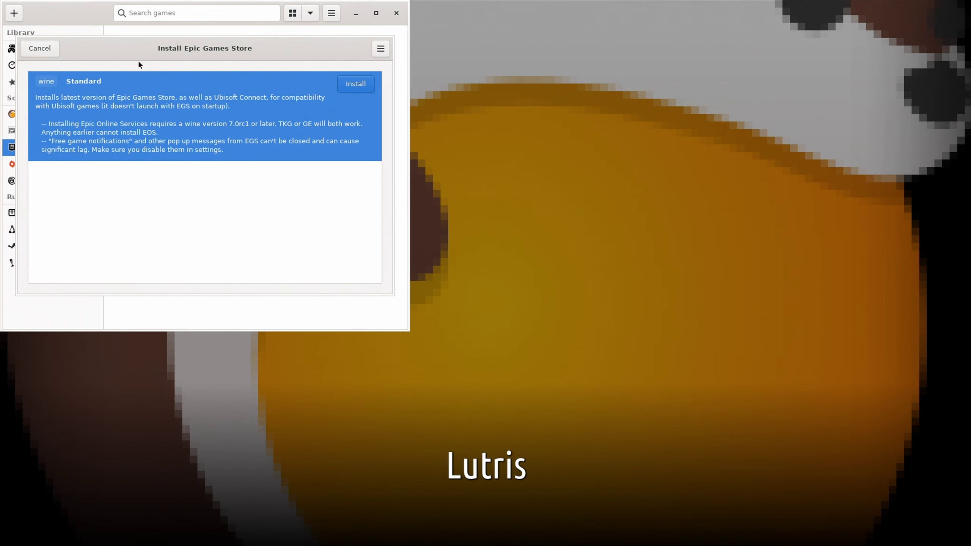
- Start the Standard Wine install of Epic Games Store, keeping the default directory, both shortcuts and the Download source for both installer files
{"action": "left_click_drag", "start_coordinate": [132, 49], "coordinate": [281, 52]}
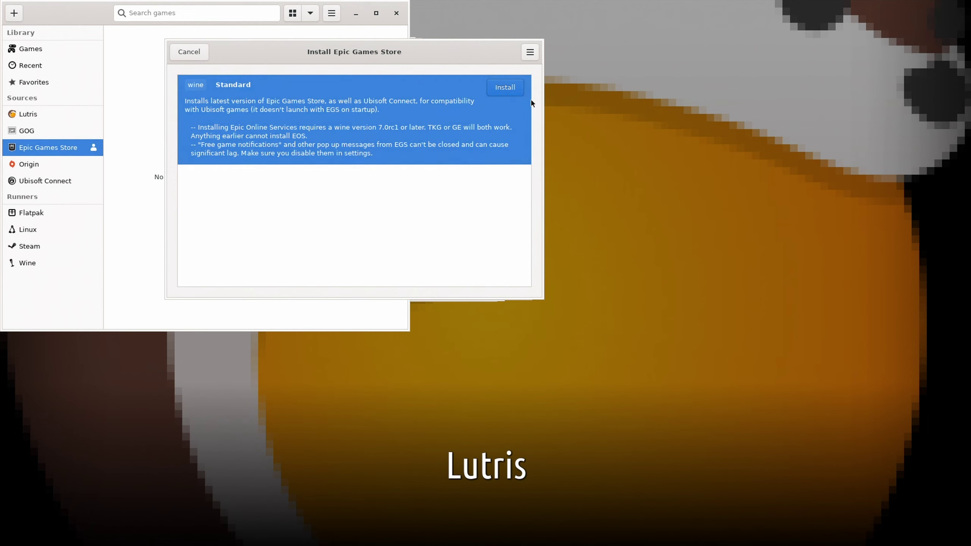
{"action": "left_click", "coordinate": [506, 90]}
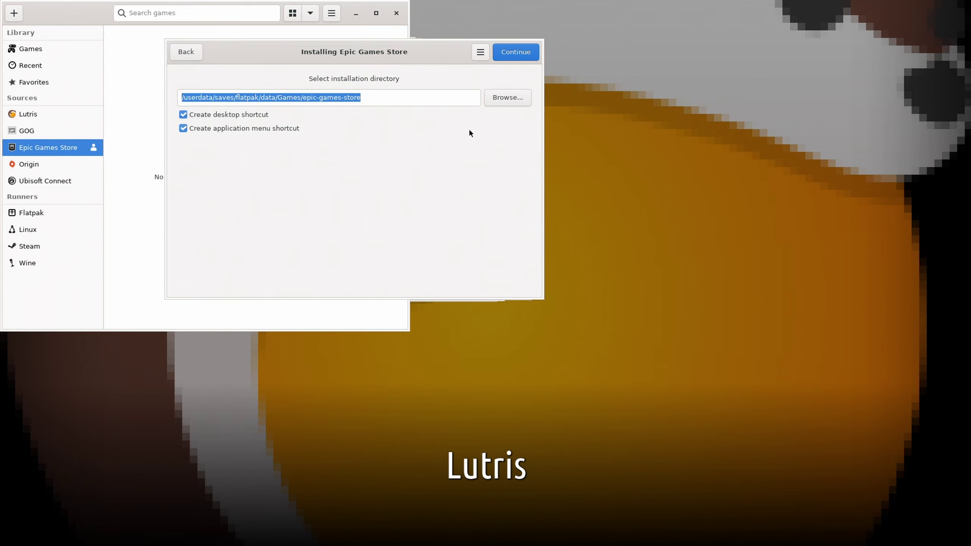
{"action": "left_click", "coordinate": [523, 58]}
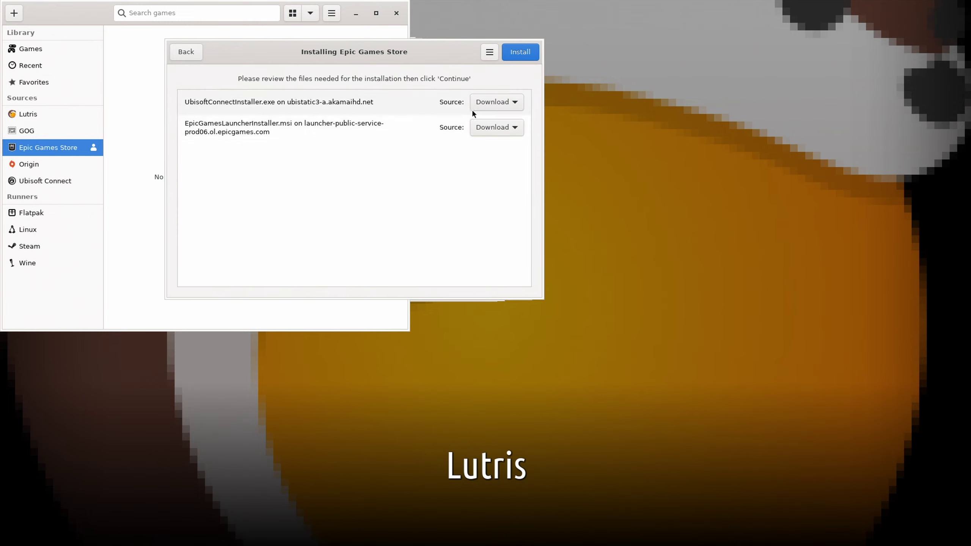
{"action": "left_click", "coordinate": [527, 52]}
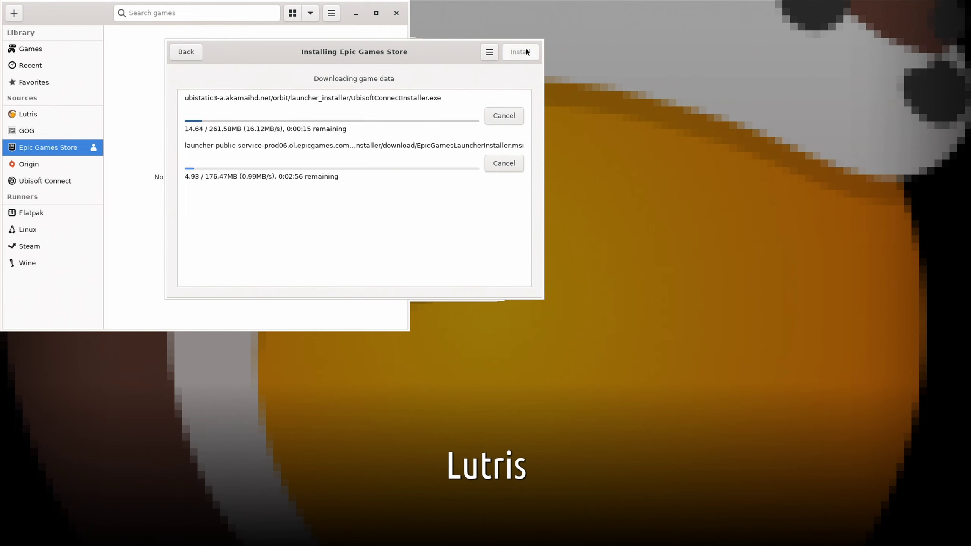